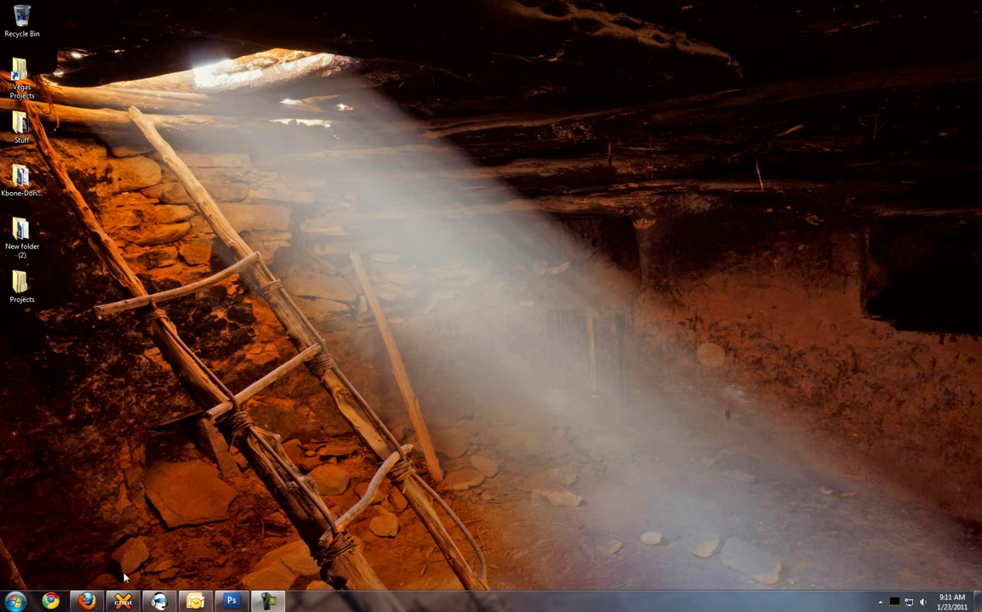
Step: Switch to Firefox, look at the PC-Addicts page and close the YouTube tab
left_click(99, 601)
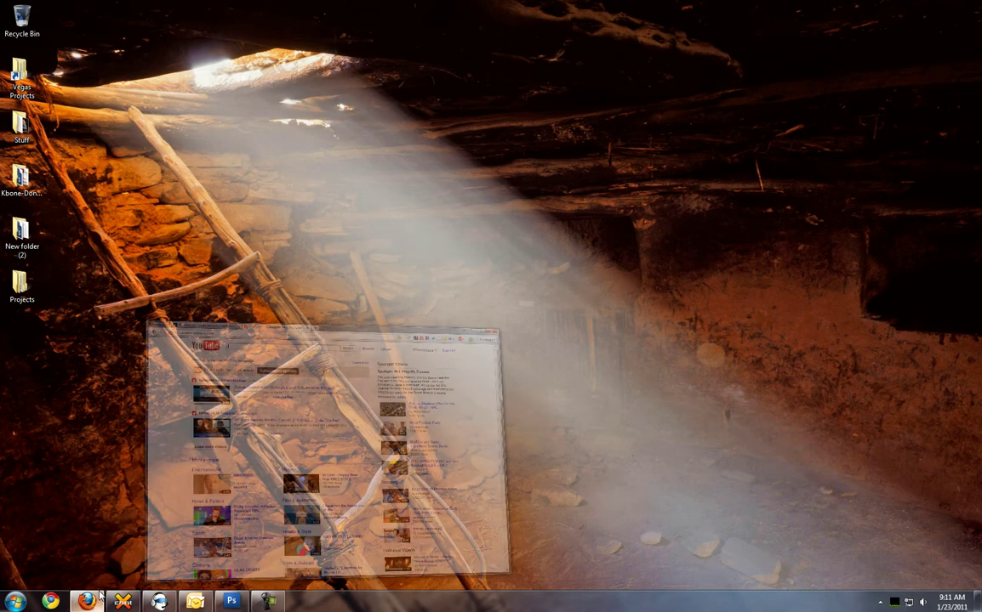
left_click(317, 14)
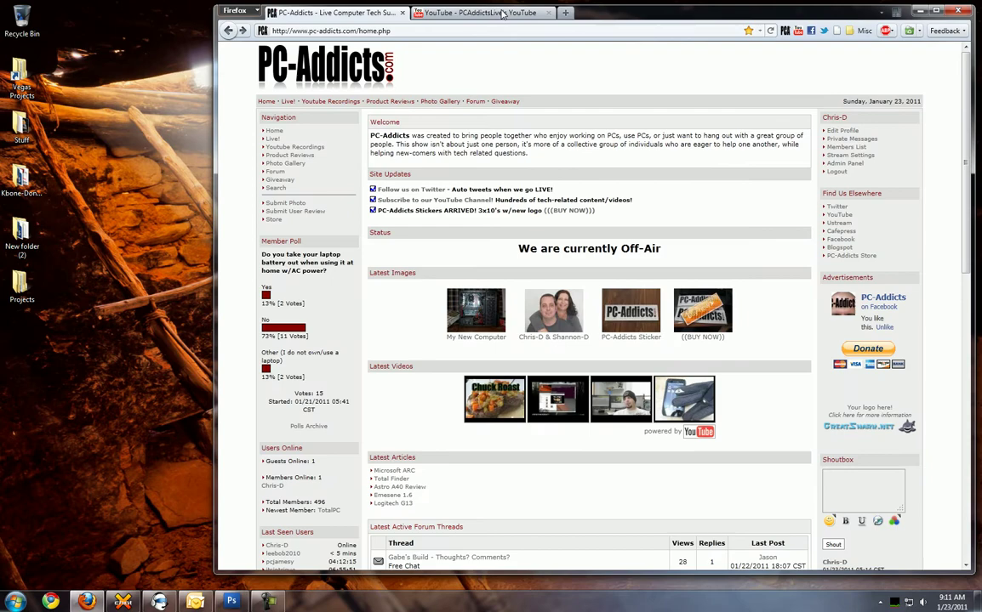
left_click(549, 12)
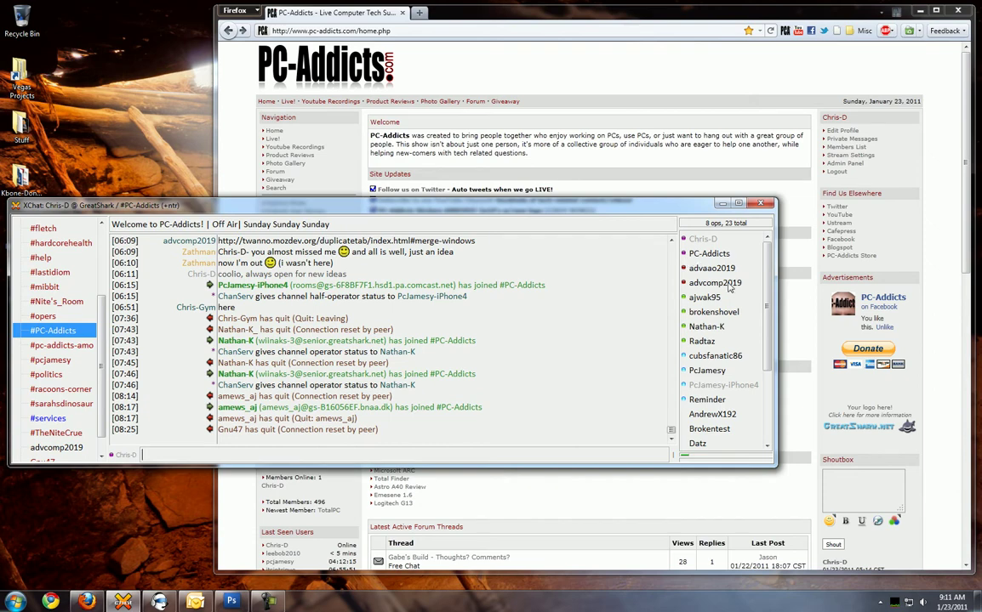
Step: Clear the XChat window out of the way and move the Firefox window towards the middle of the desktop
left_click(727, 283)
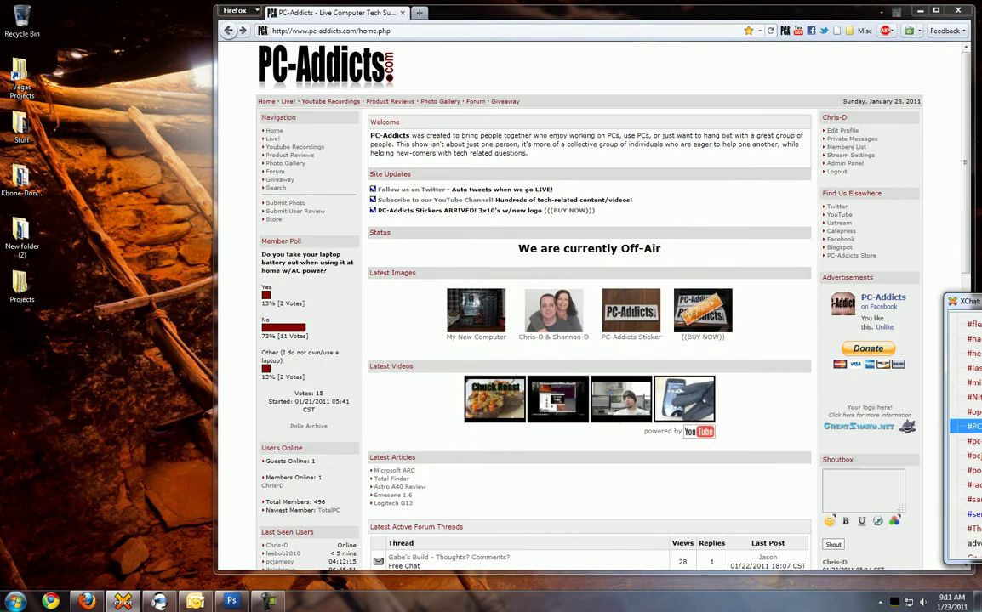
left_click(723, 203)
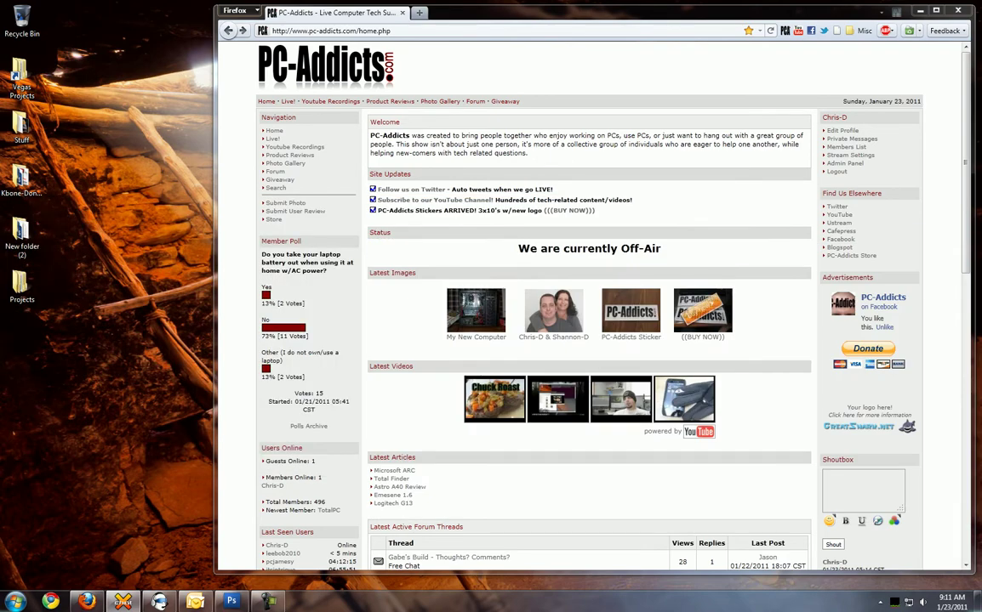
left_click_drag(631, 19, 538, 20)
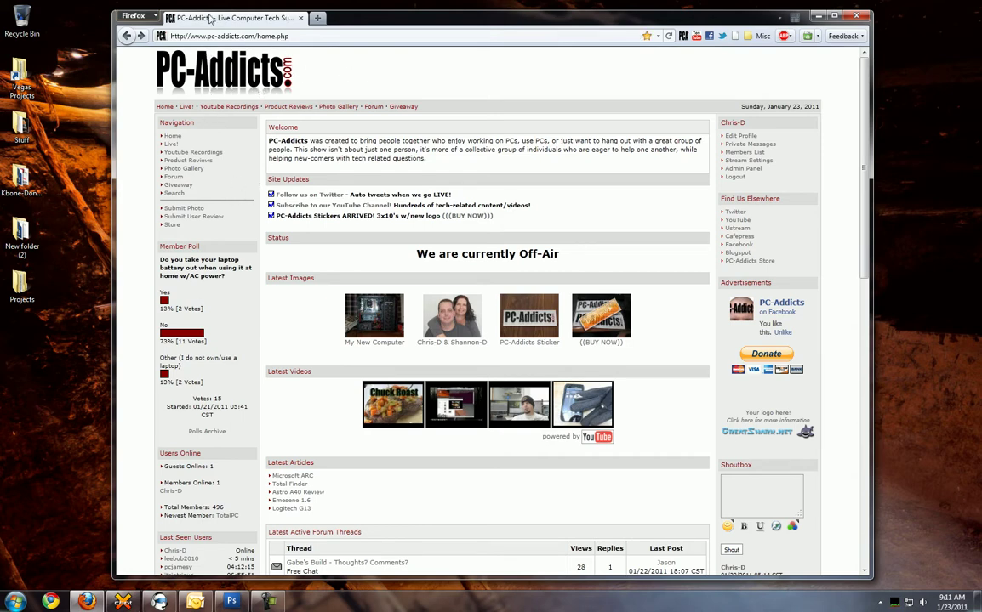
Step: Maximize the browser window to view the tab strip, and restore it to its windowed size
double_click(387, 18)
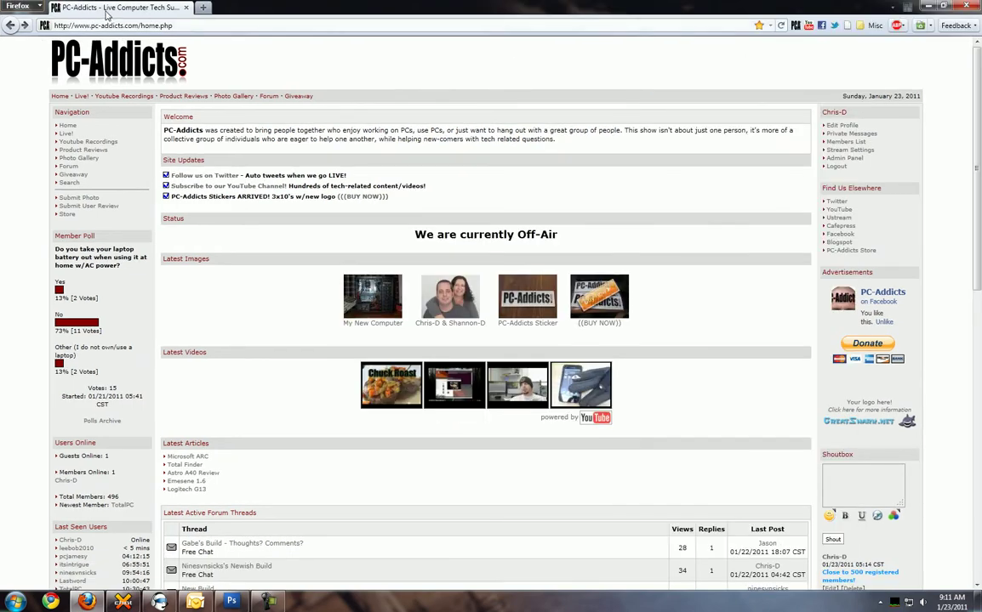
double_click(297, 13)
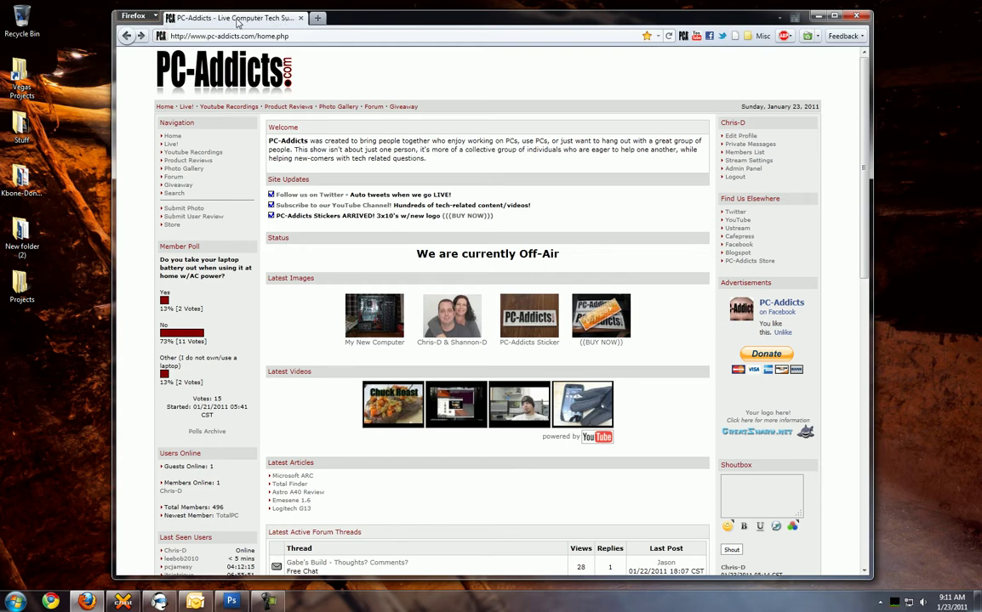
Step: Reveal the hidden menu bar, examine its History and View entries including the toolbar options, and hide it again
key("alt")
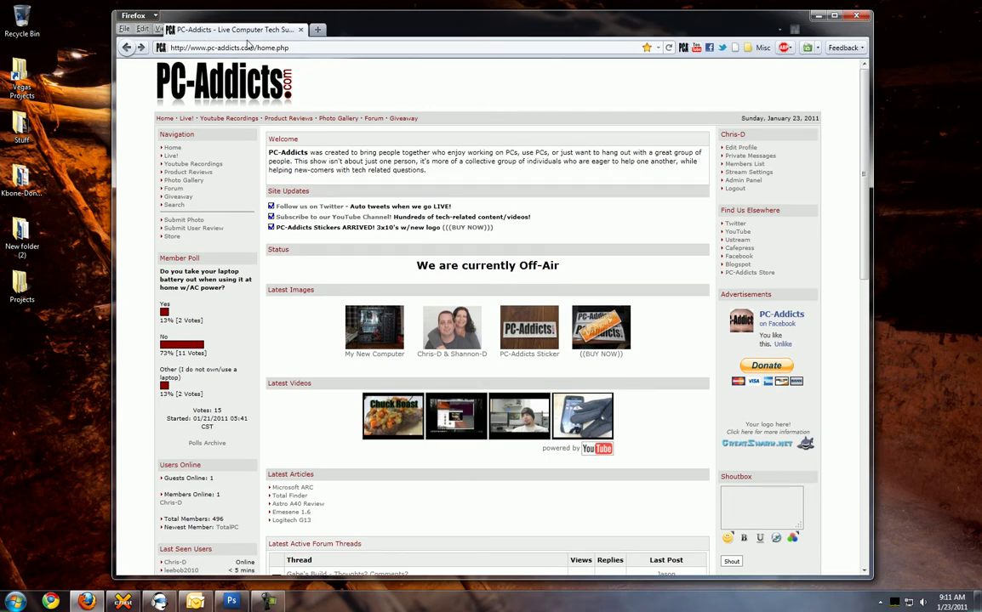
key("alt+s")
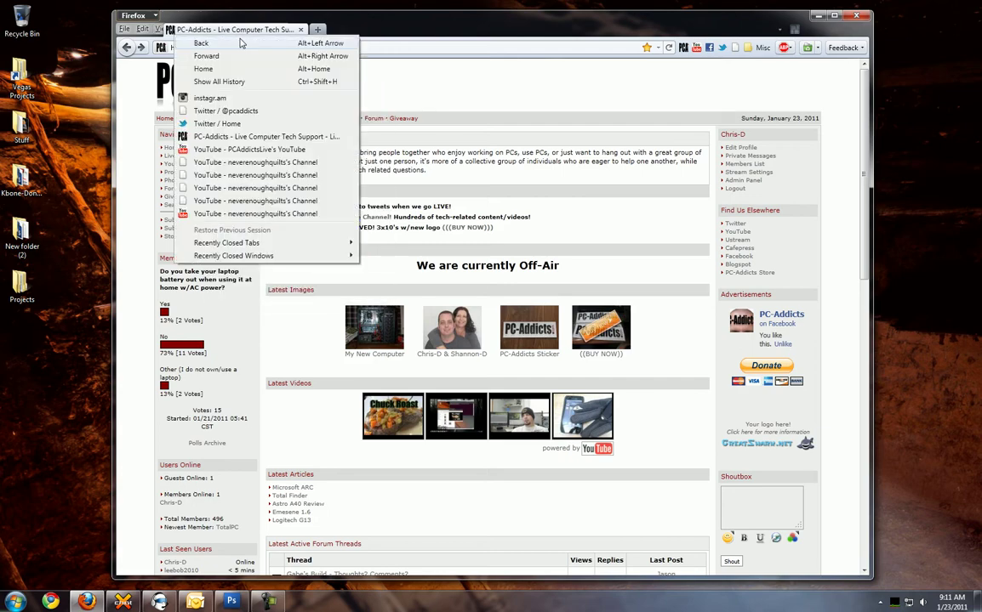
key("Left")
key("Down")
key("Down")
key("Right")
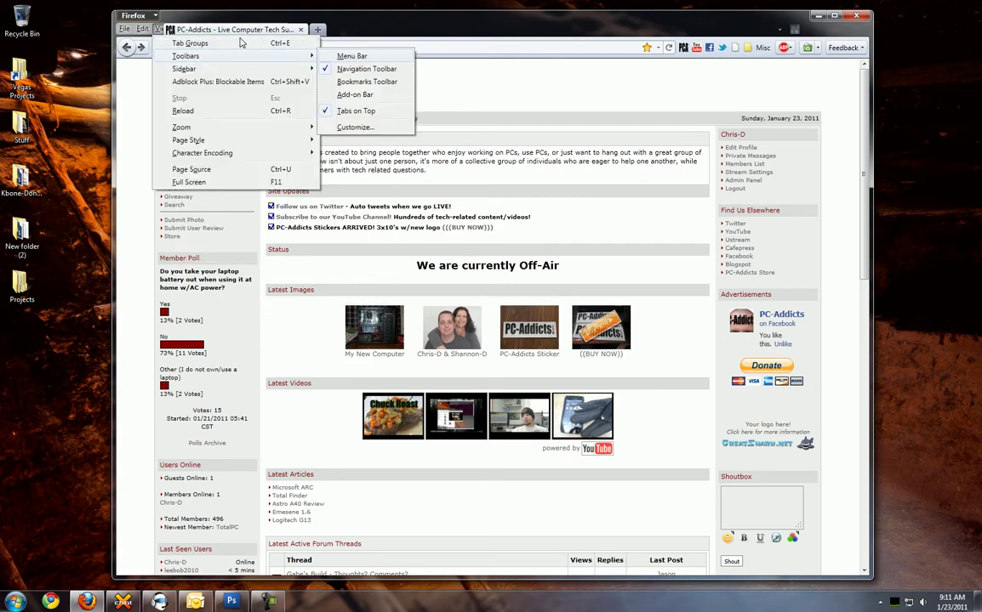
key("Right")
key("Escape")
key("alt+f")
key("alt+s")
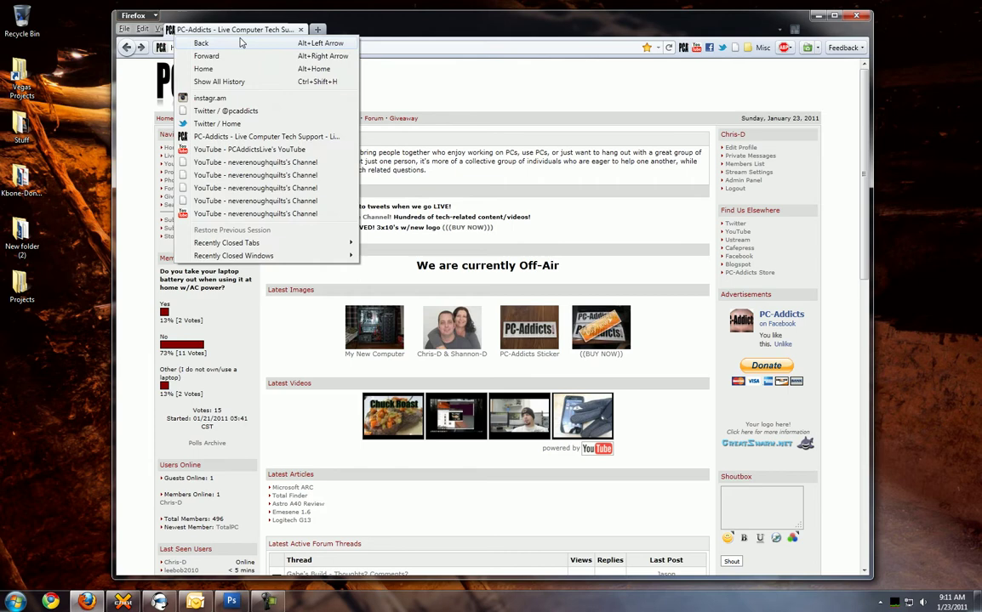
key("alt+h")
key("Escape")
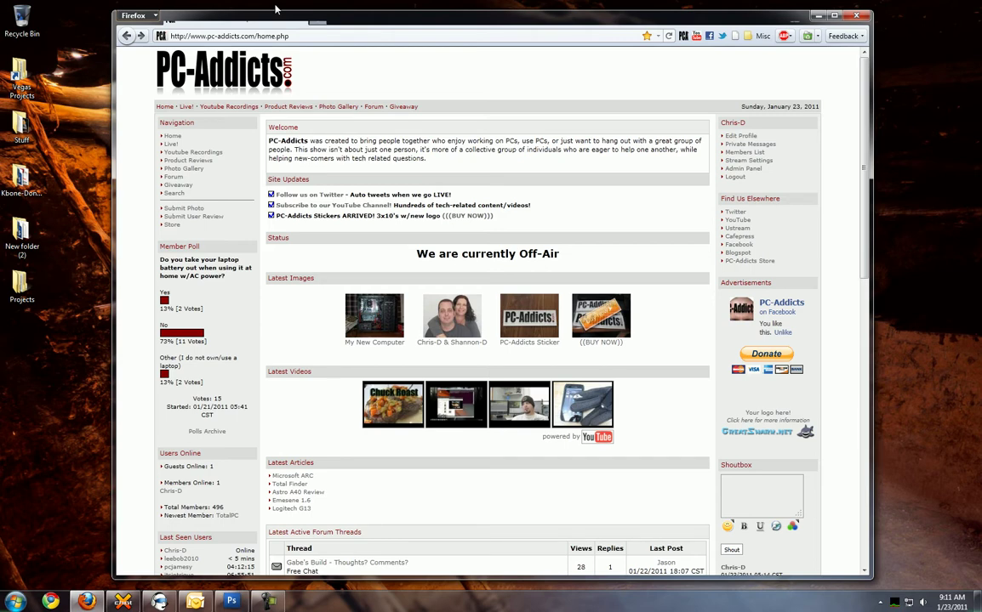
Step: Open a blank new tab and close it, nudging the browser window slightly
key("ctrl+t")
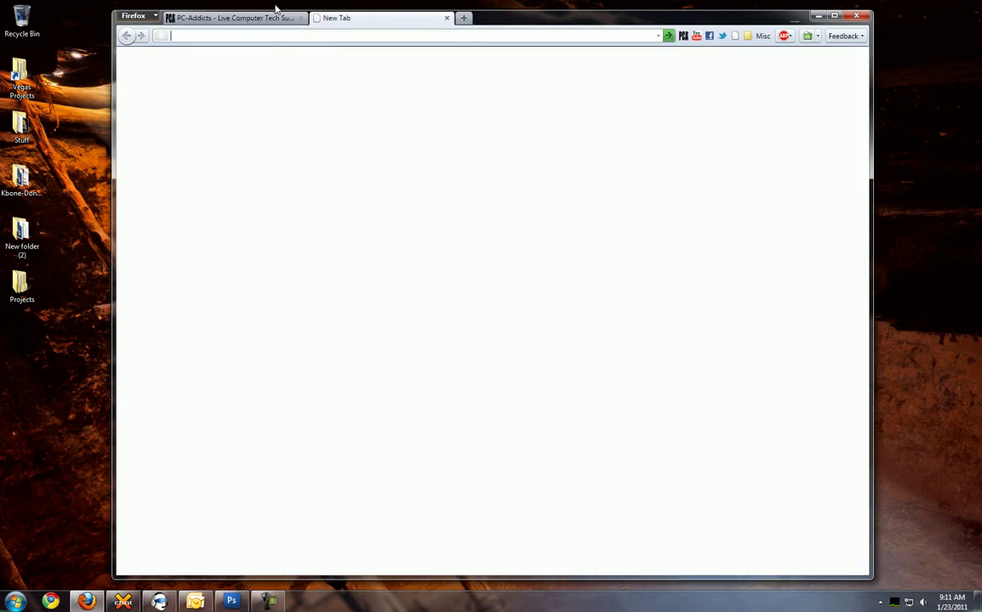
left_click(447, 18)
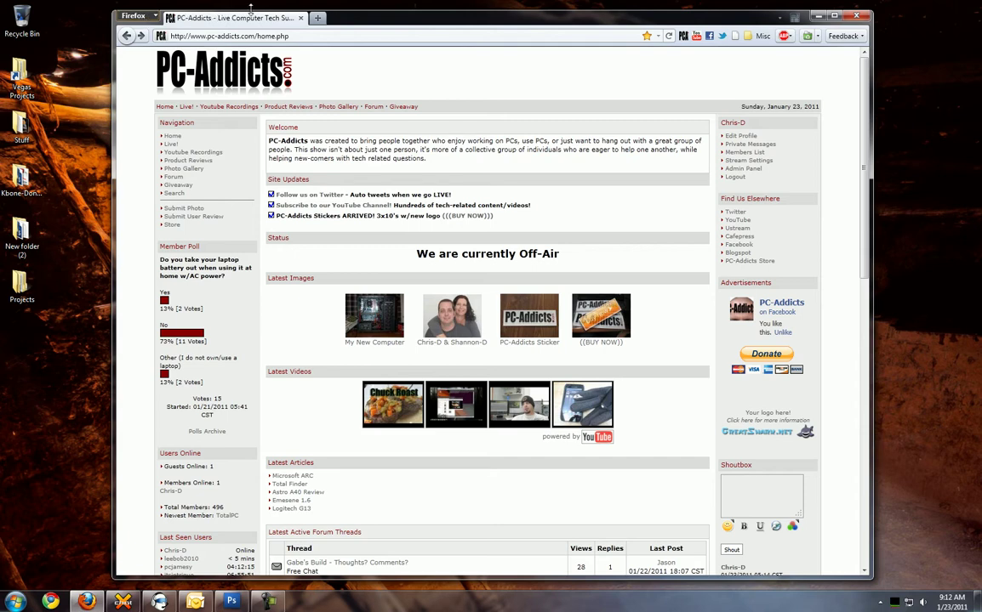
left_click_drag(357, 21, 347, 20)
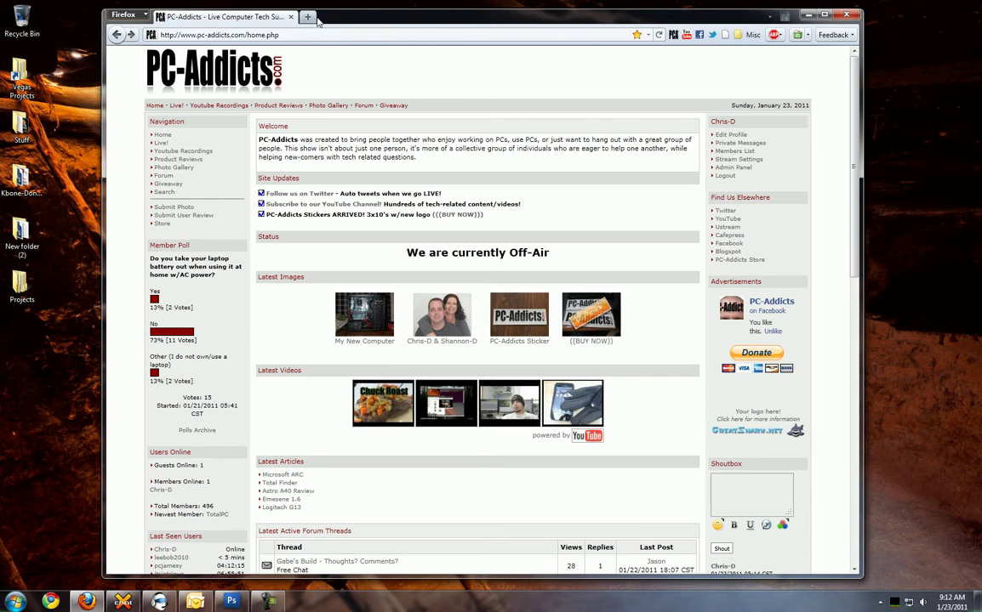
Step: Open the bookmarked YouTube and Twitter sites in their own tabs beside PC-Addicts
left_click(685, 35)
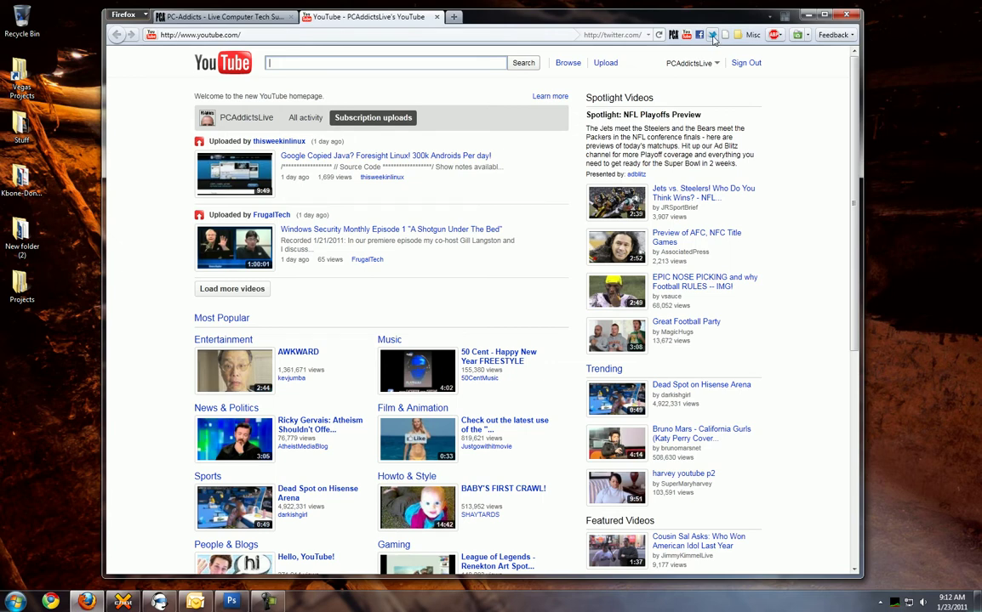
left_click(713, 35)
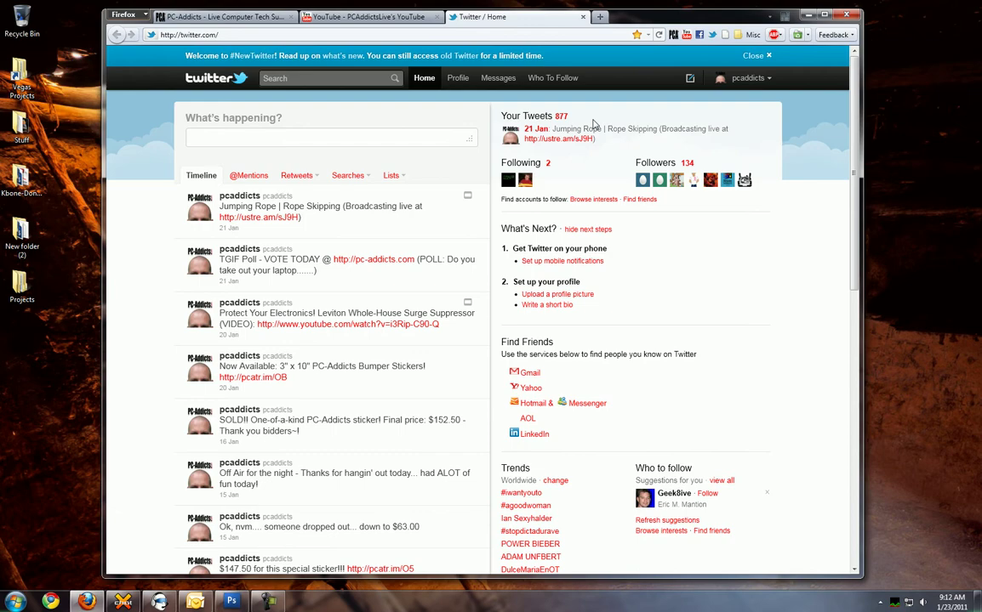
Step: Show the tab groups overview and remove the surplus empty group overlapping the other one below the Main Group
key("ctrl+shift+e")
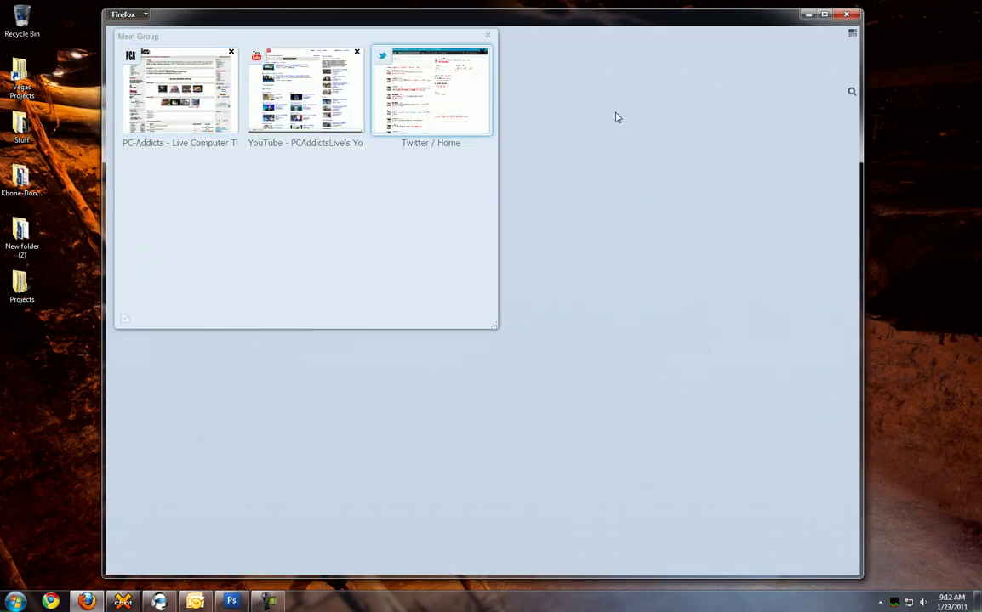
key("ctrl+shift+e")
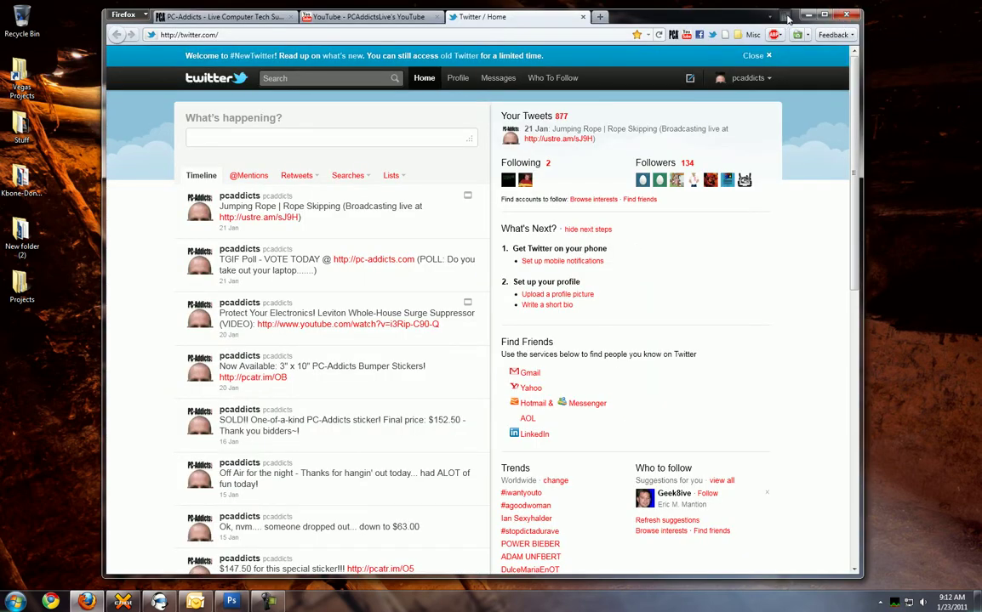
left_click(784, 17)
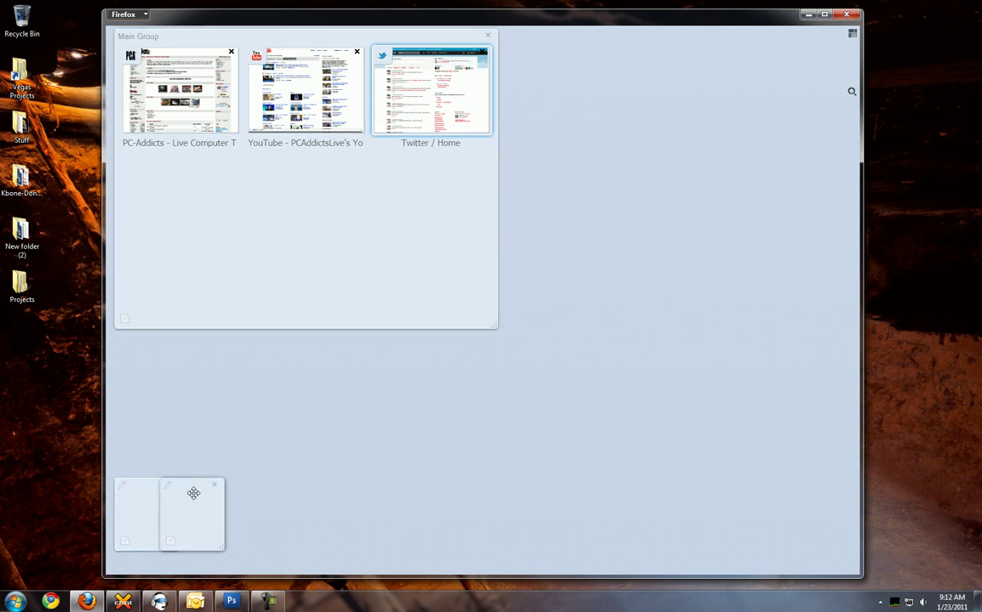
left_click(214, 486)
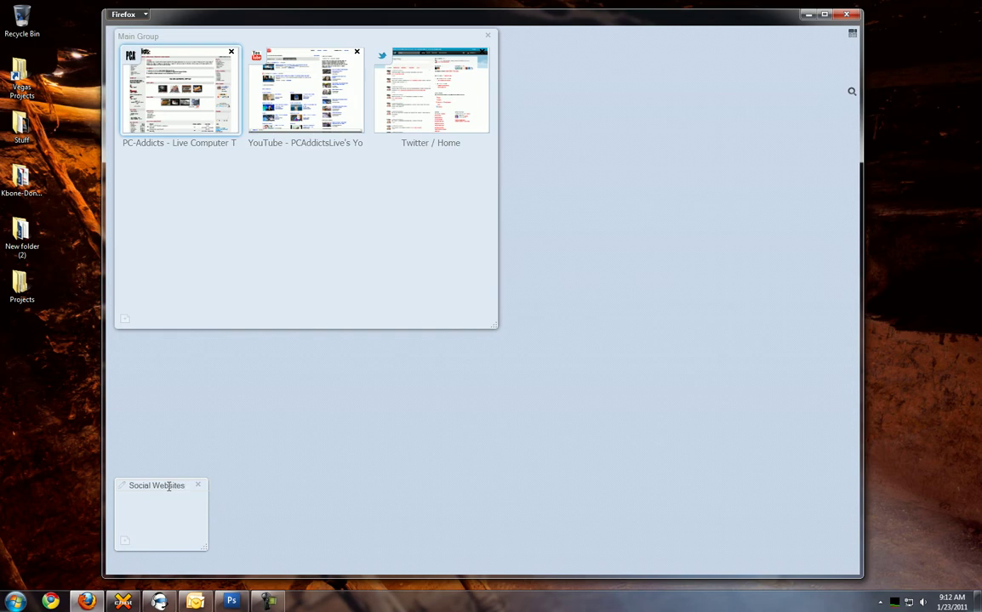
Step: Name the empty tab group Social Websites, and widen and reposition it just below the Main Group
left_click(168, 486)
left_click_drag(206, 549, 390, 566)
left_click_drag(306, 486, 375, 366)
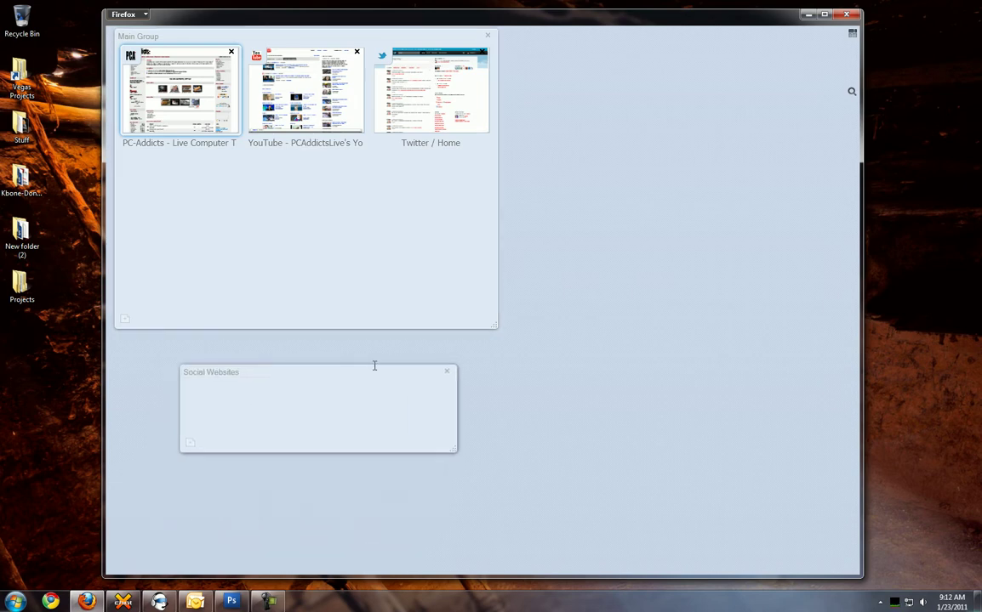
Step: Move the Twitter tab into the Social Websites group and back into the Main Group
left_click_drag(415, 78, 306, 378)
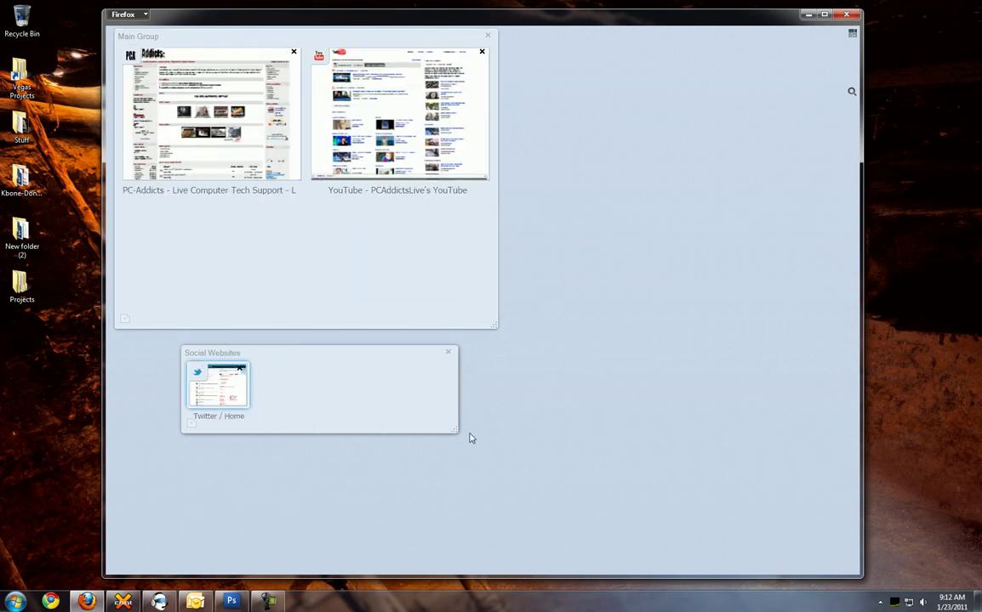
left_click_drag(238, 375, 396, 210)
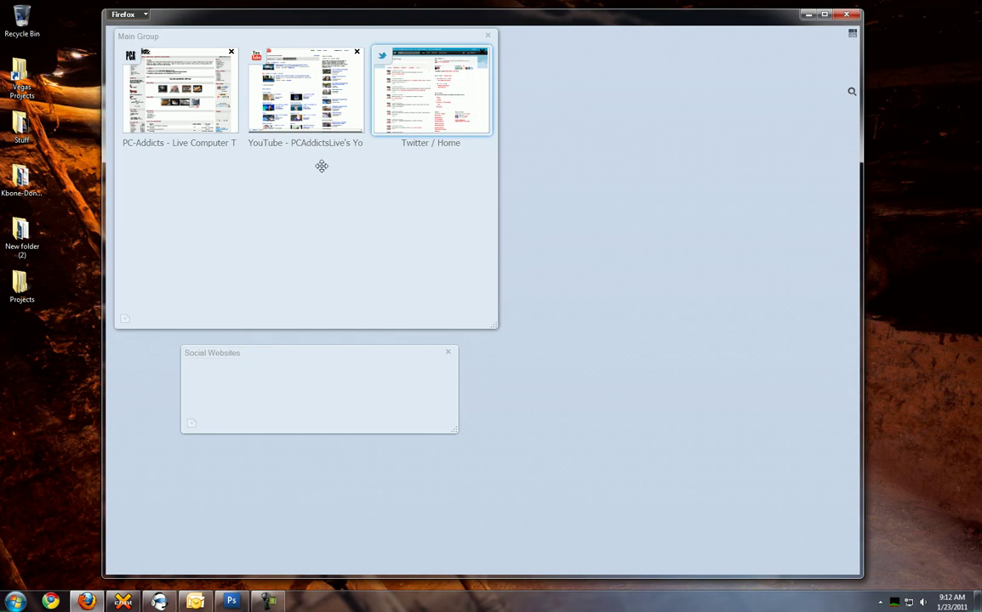
Step: Return to the Twitter page from the overview and load google.com in a new tab
left_click(489, 120)
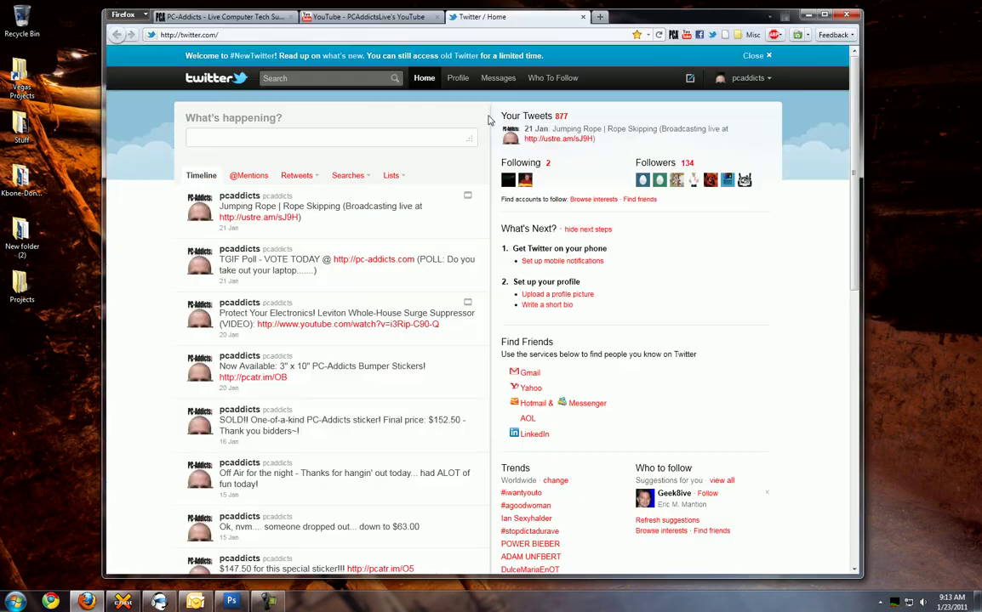
left_click(599, 17)
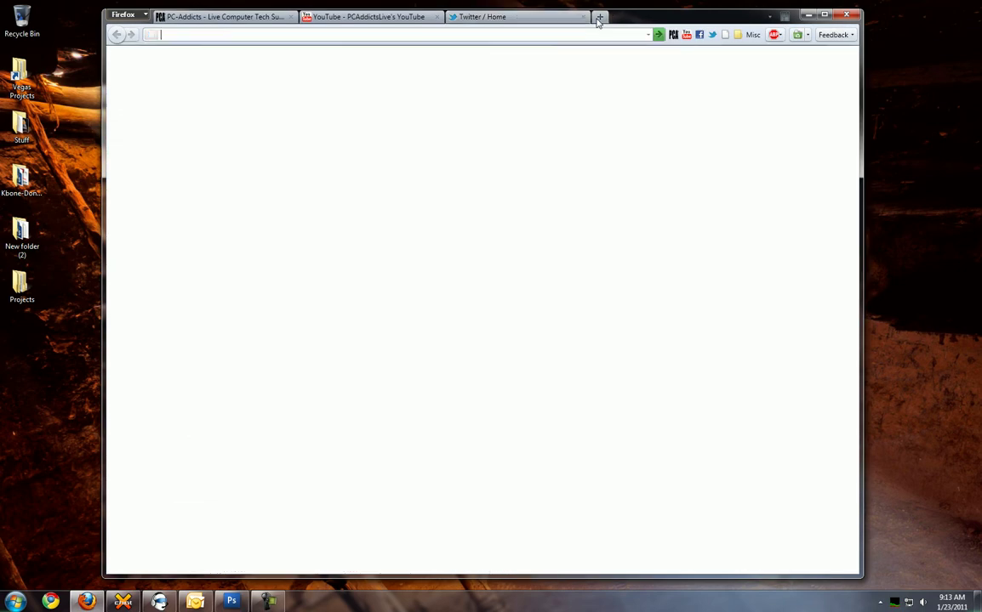
left_click(362, 33)
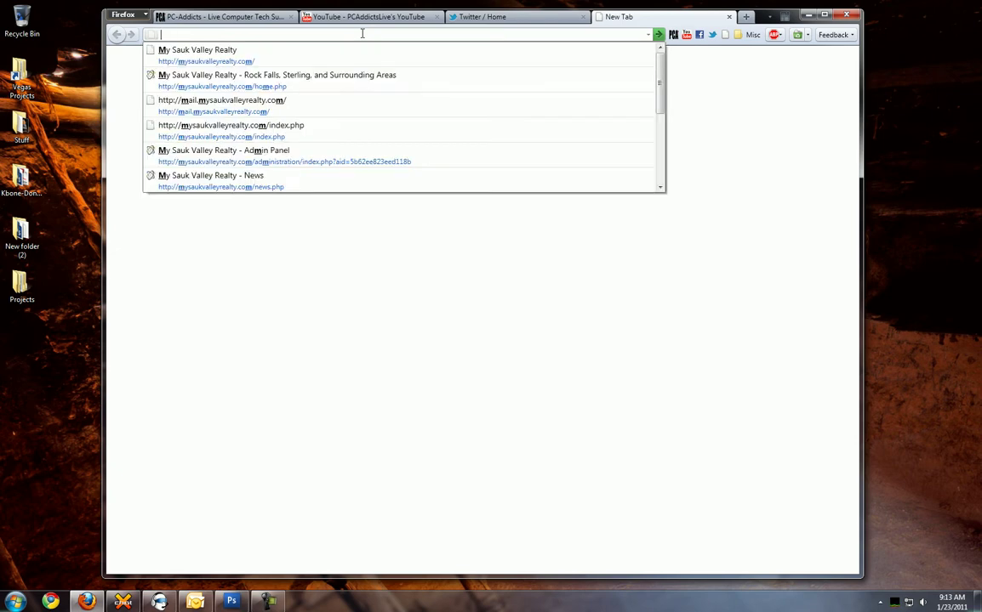
left_click(362, 33)
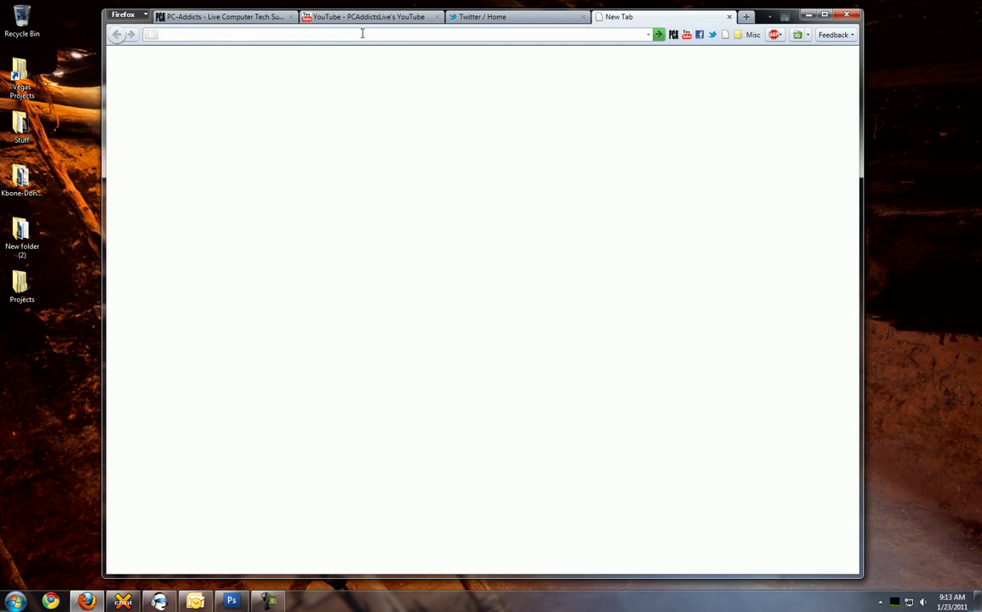
type("google.com")
key("Return")
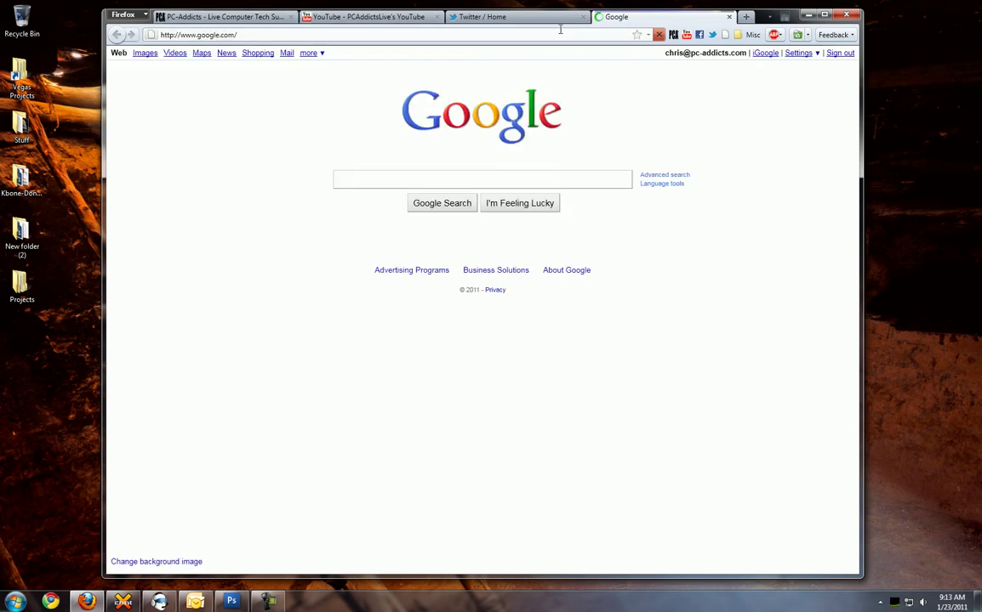
Step: Move the Google tab to the Social Websites group
right_click(620, 21)
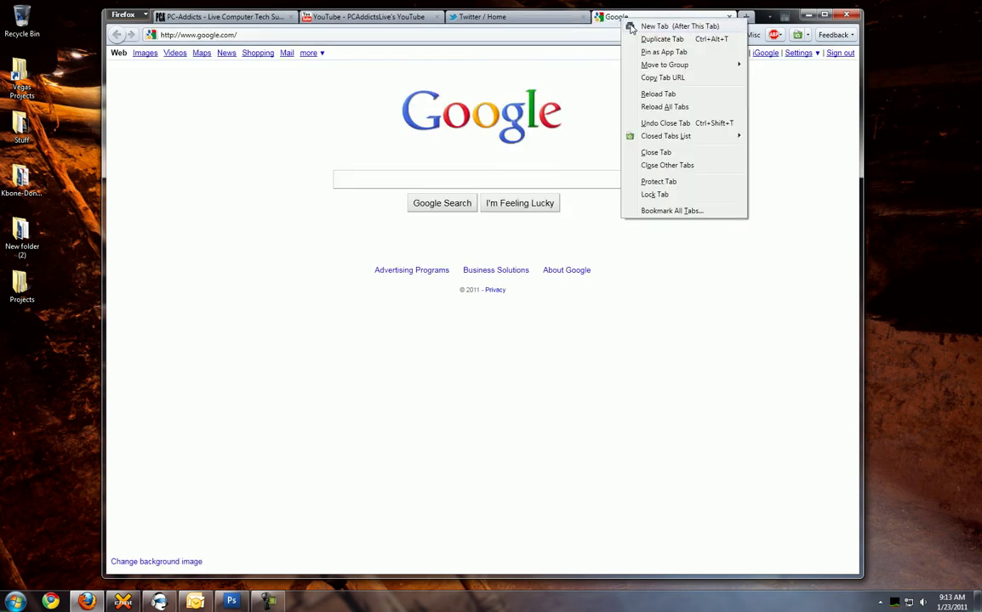
mouse_move(685, 66)
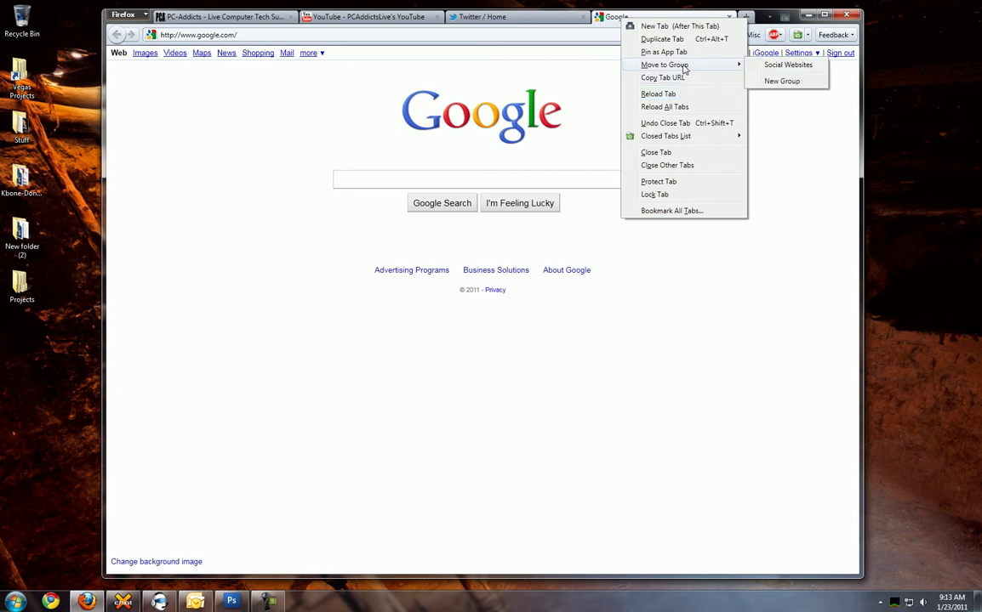
left_click(791, 66)
Step: Return to the tab groups overview and make the Social Websites group narrower and taller
left_click(659, 37)
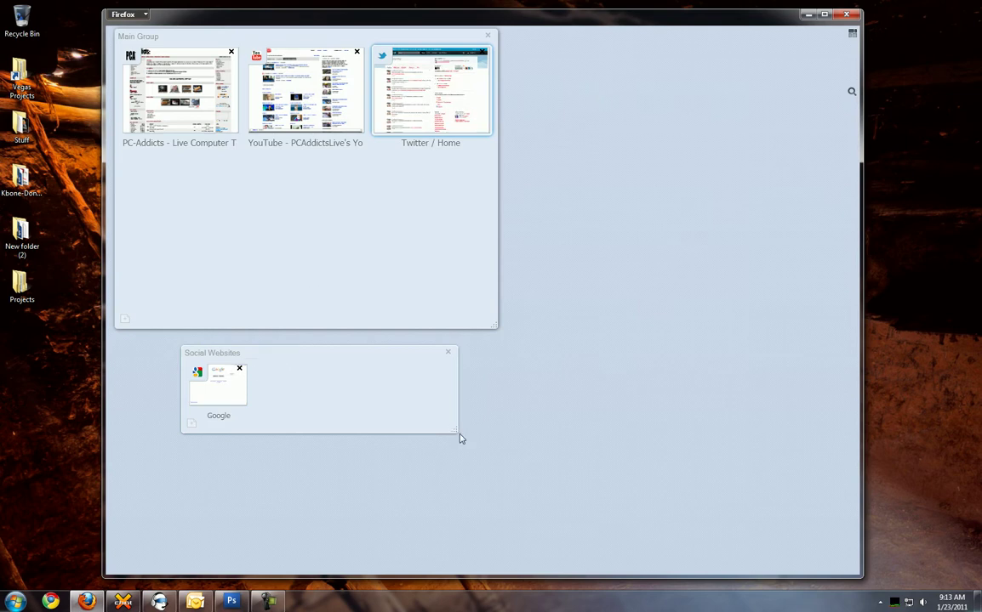
left_click_drag(454, 430, 396, 500)
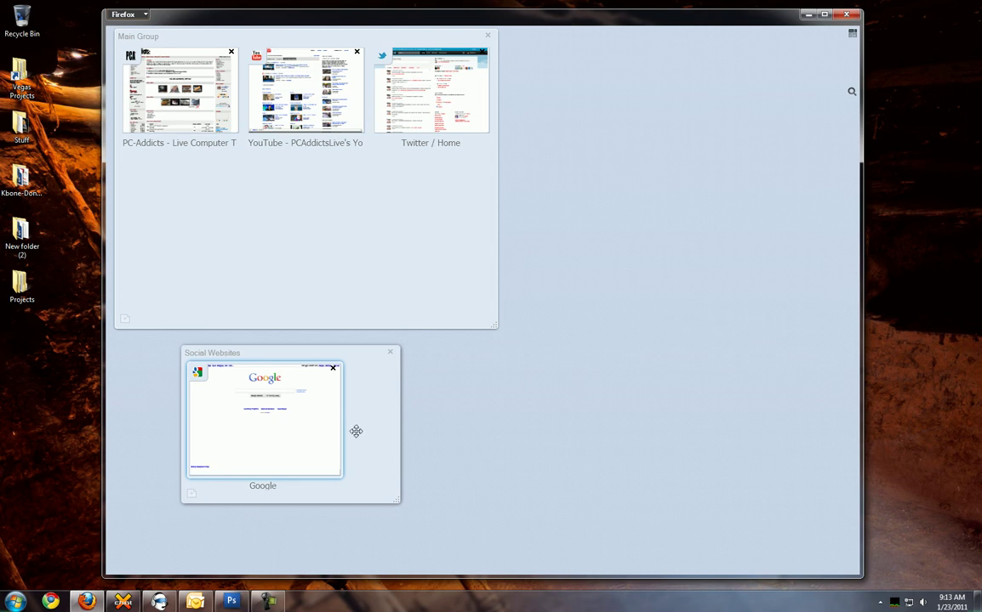
Step: Add a blank tab to the Social Websites group and close it
left_click(191, 497)
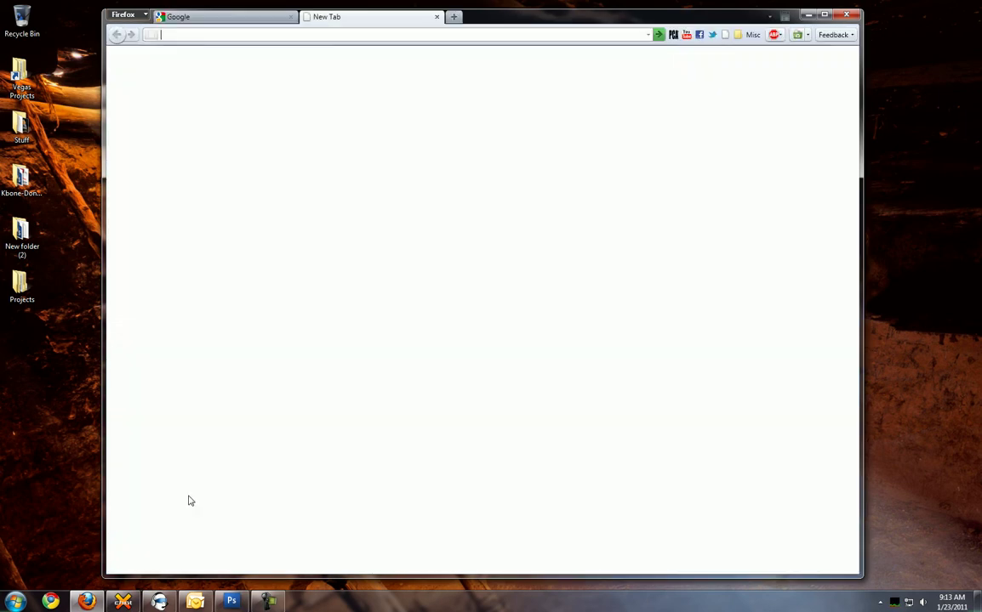
middle_click(312, 22)
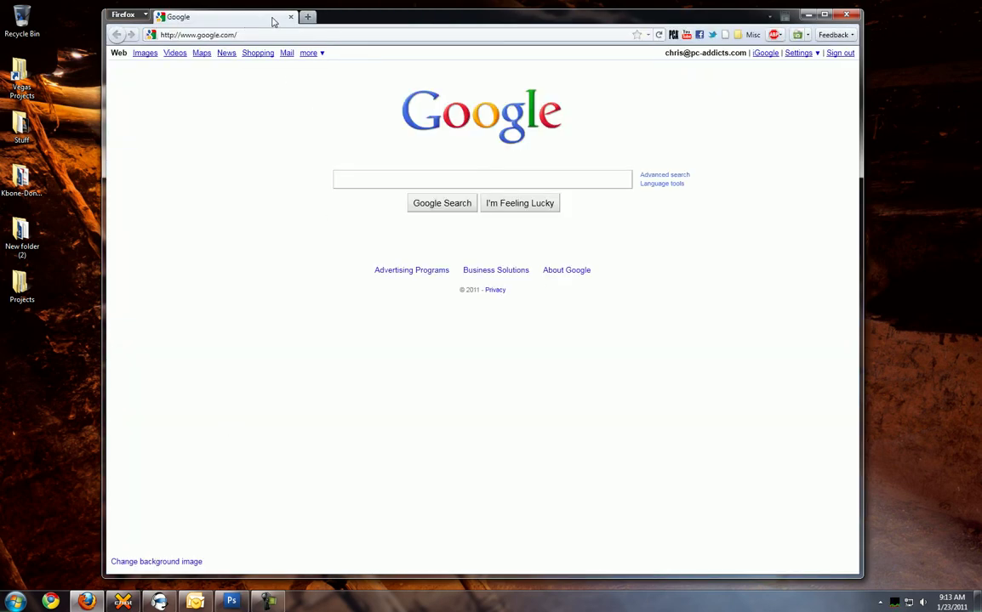
left_click_drag(416, 18, 414, 16)
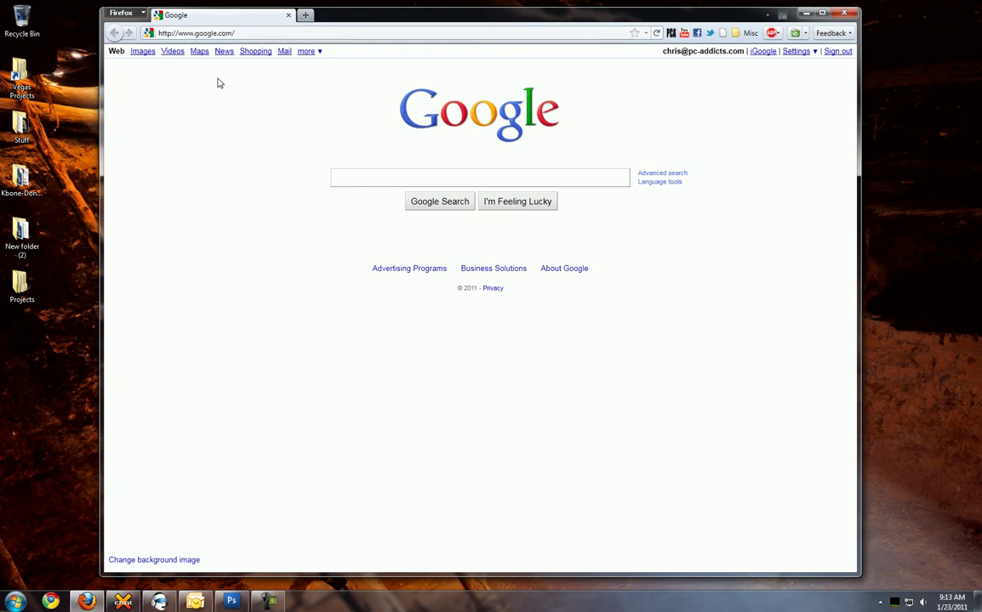
left_click_drag(409, 10, 385, 26)
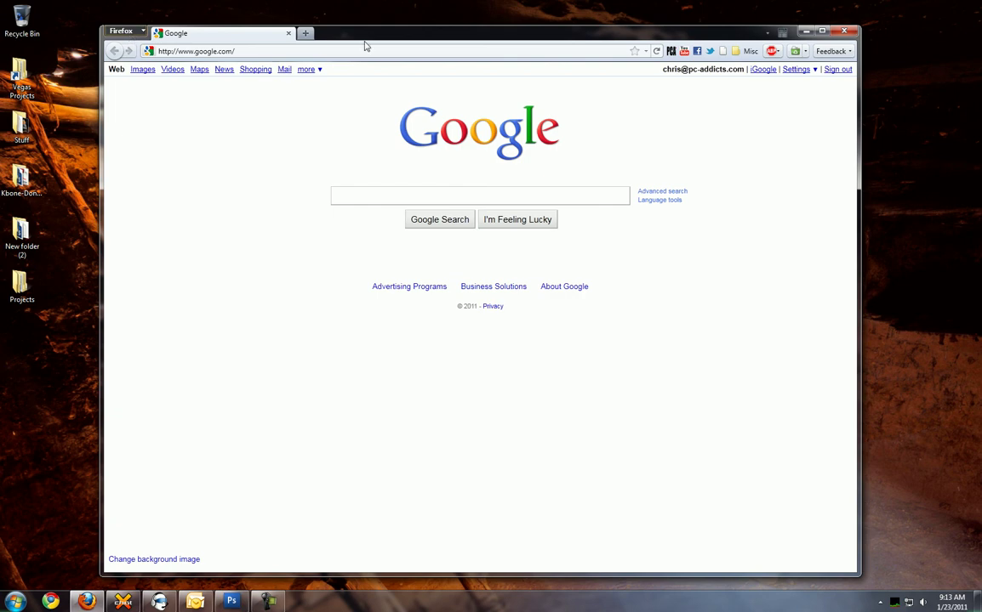
left_click_drag(368, 34, 371, 21)
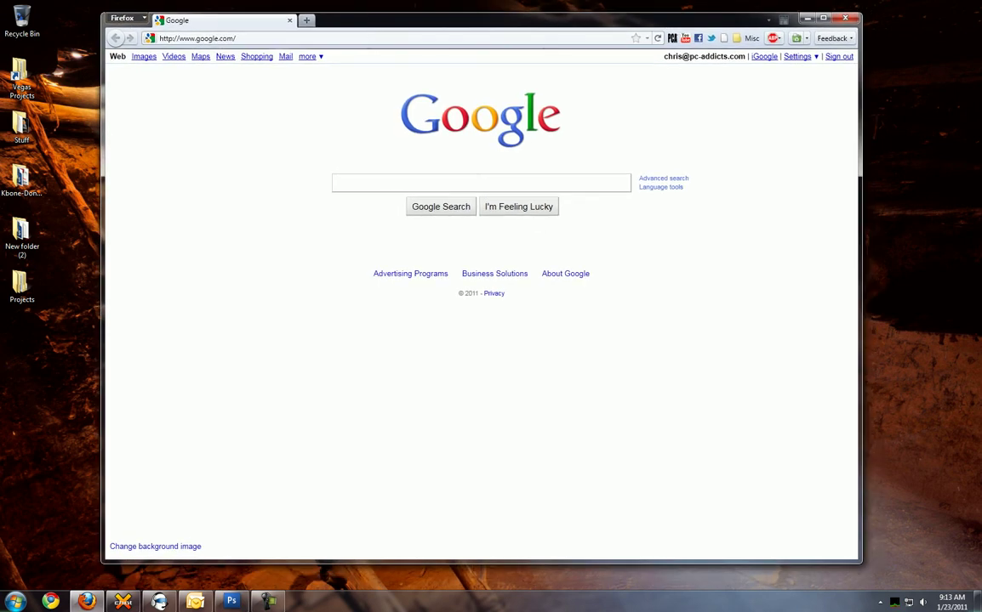